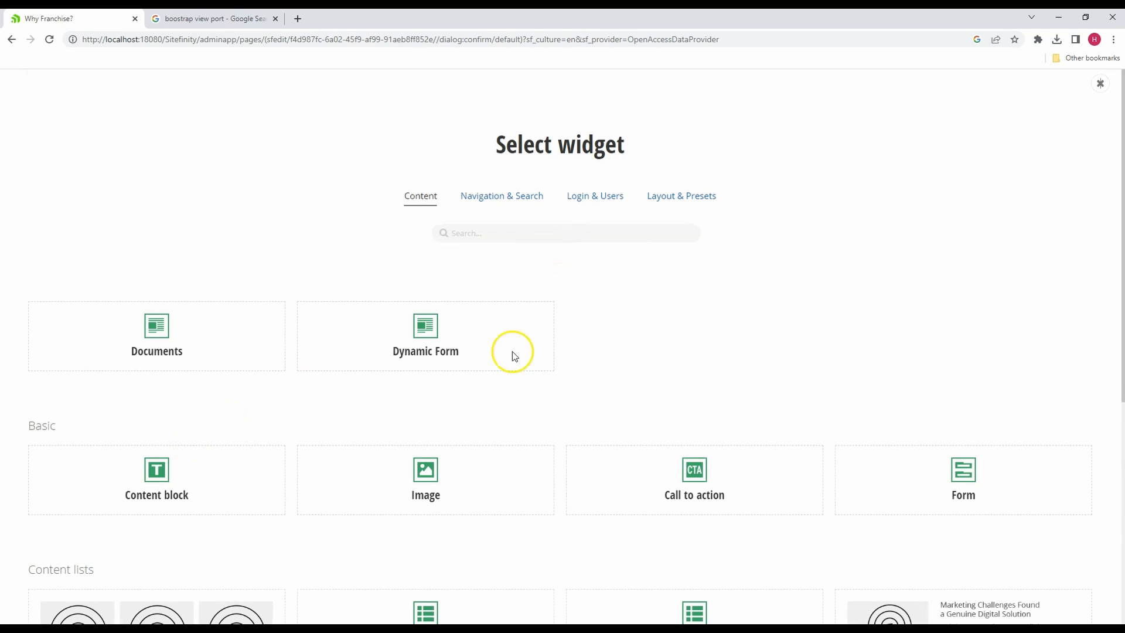
# Step: Add an empty Section widget from the layout widgets to the Why Franchise? page
pyautogui.click(687, 194)
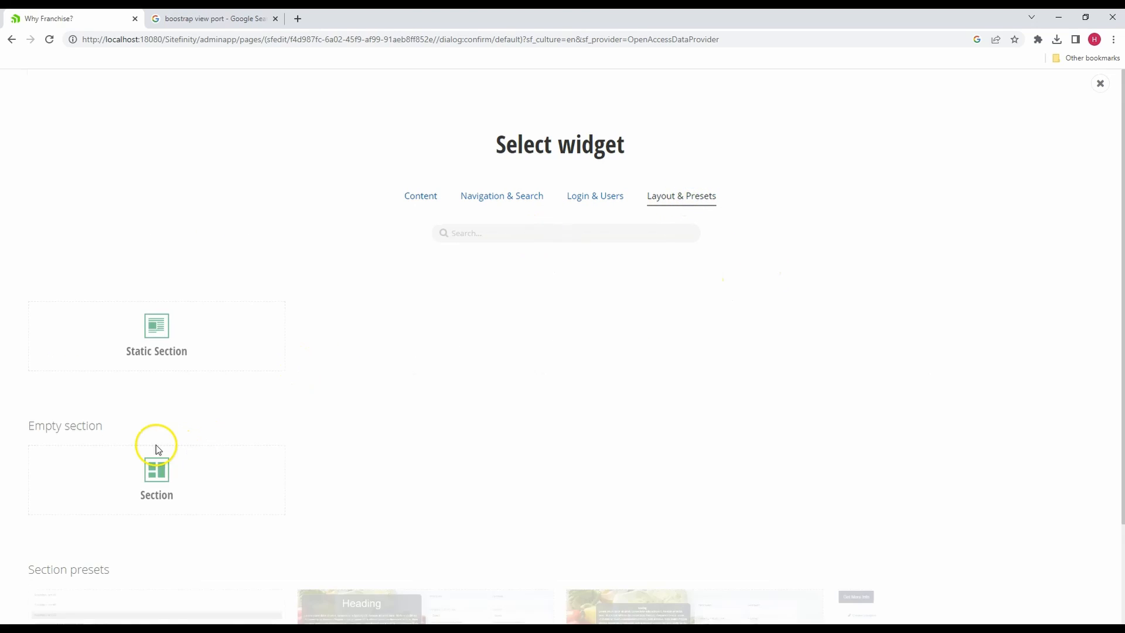
pyautogui.moveTo(138, 466)
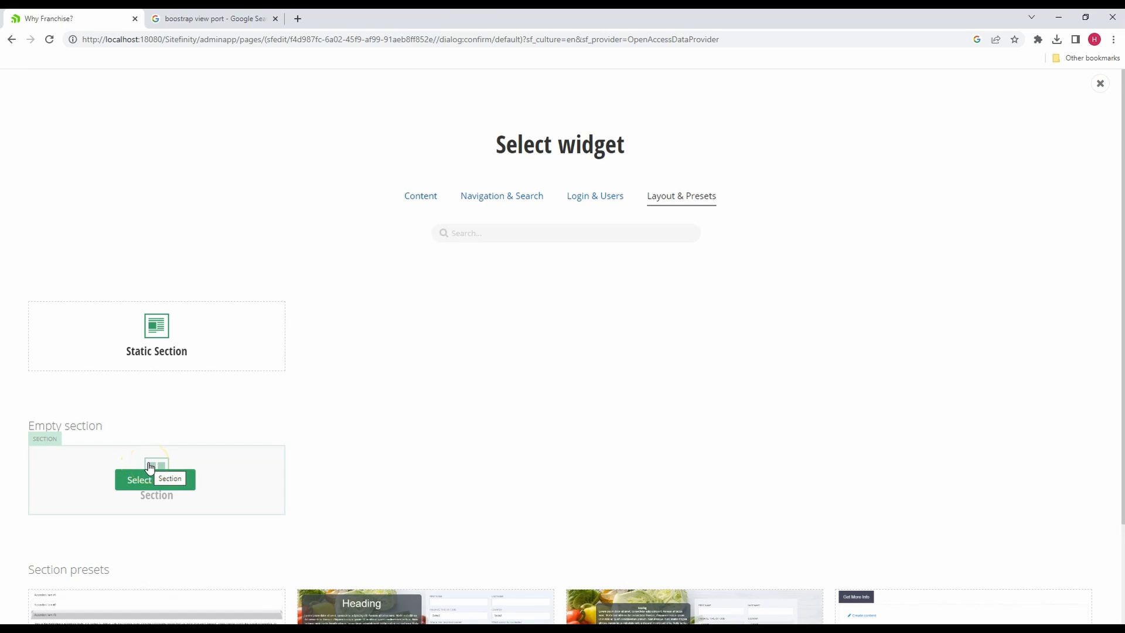
pyautogui.click(151, 475)
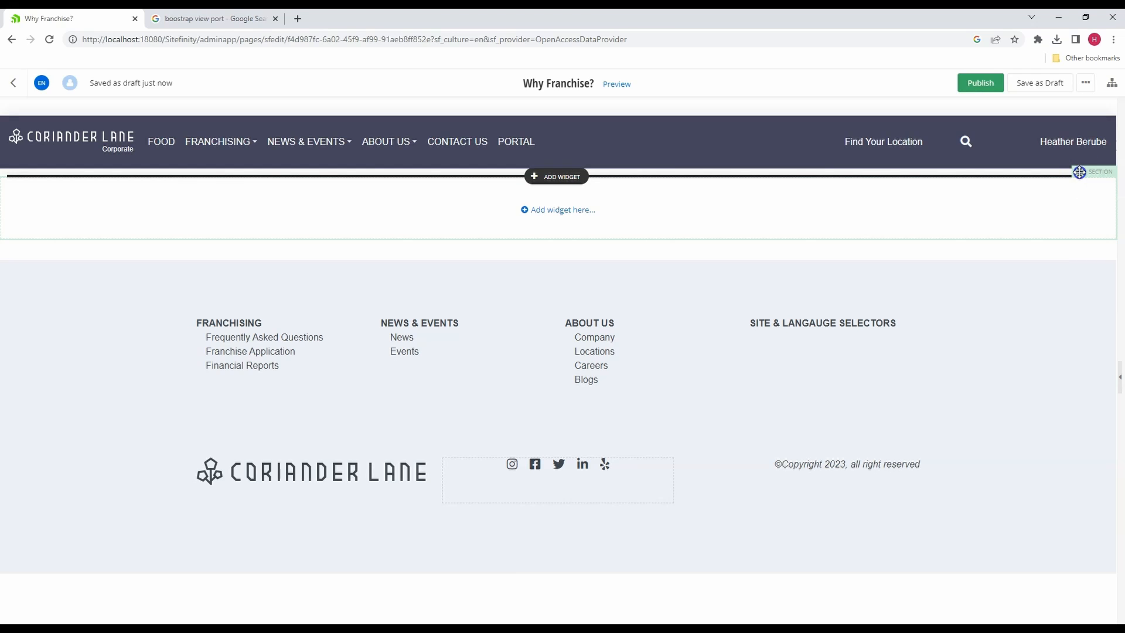
# Step: Give the section an image background using the wide picture of vegetable and chickpea bowls on a wooden table, and save the section
pyautogui.click(1028, 193)
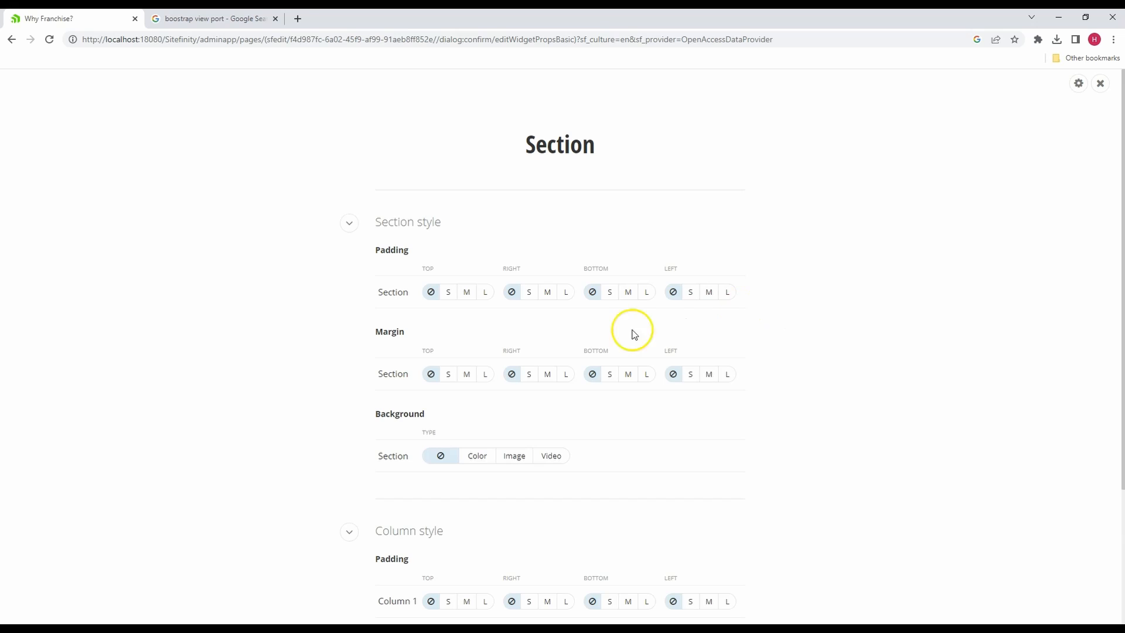
pyautogui.click(515, 458)
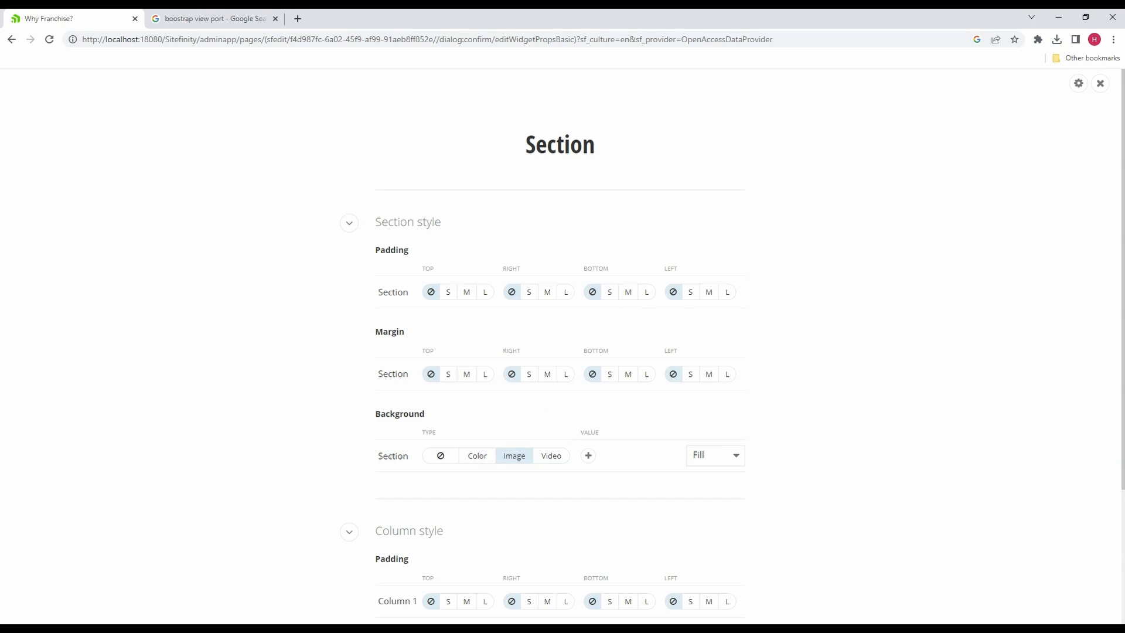
pyautogui.click(587, 455)
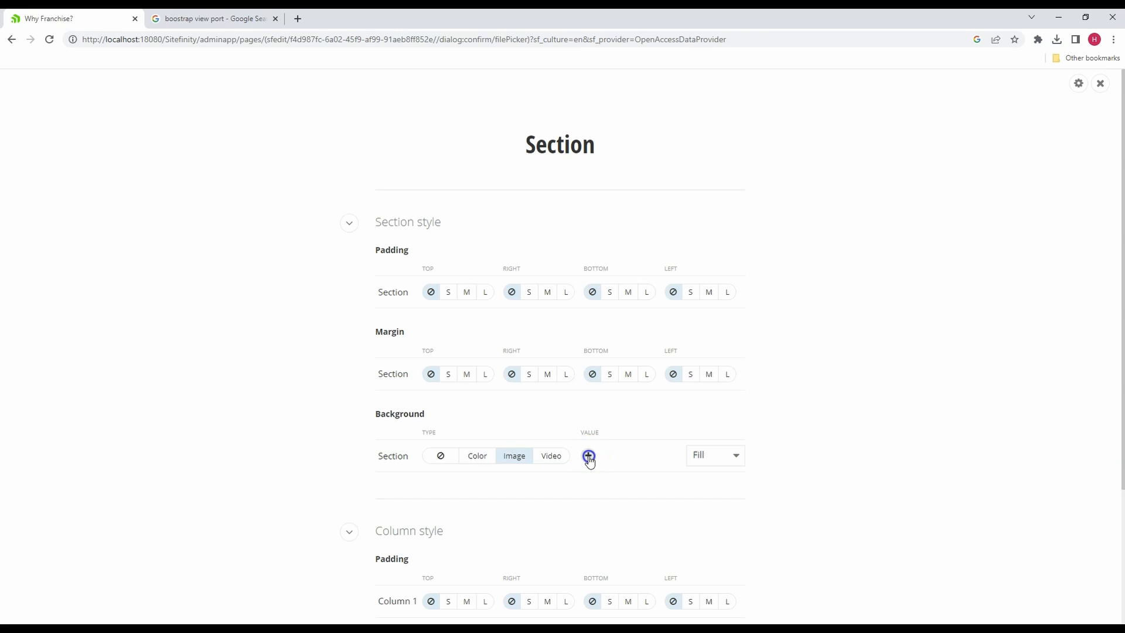
pyautogui.click(78, 86)
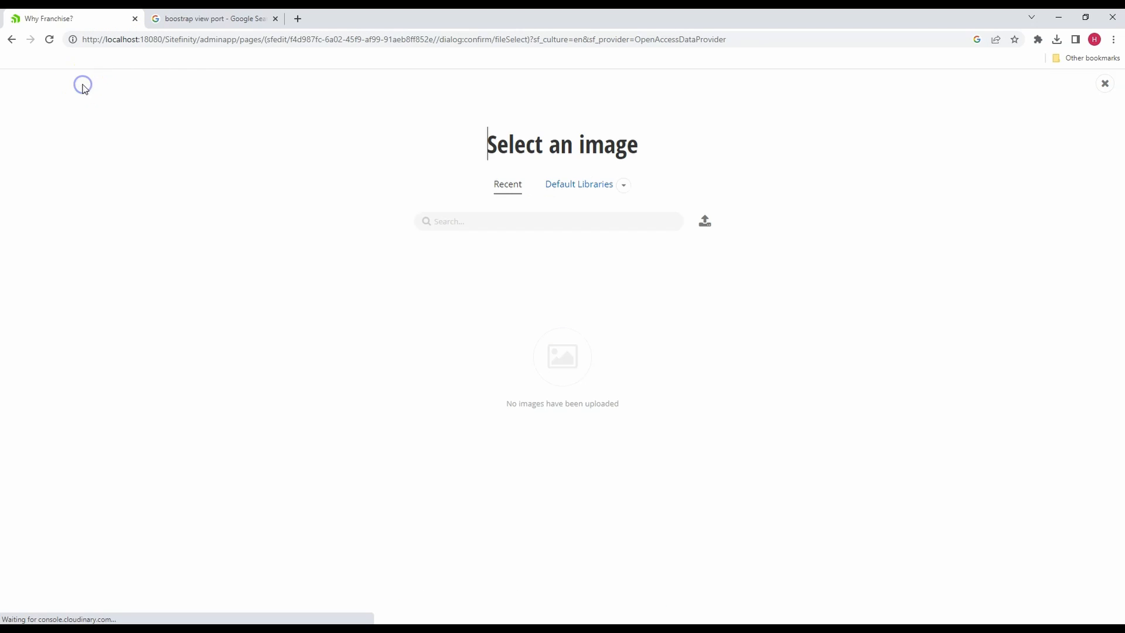
pyautogui.scroll(-10, 645, 334)
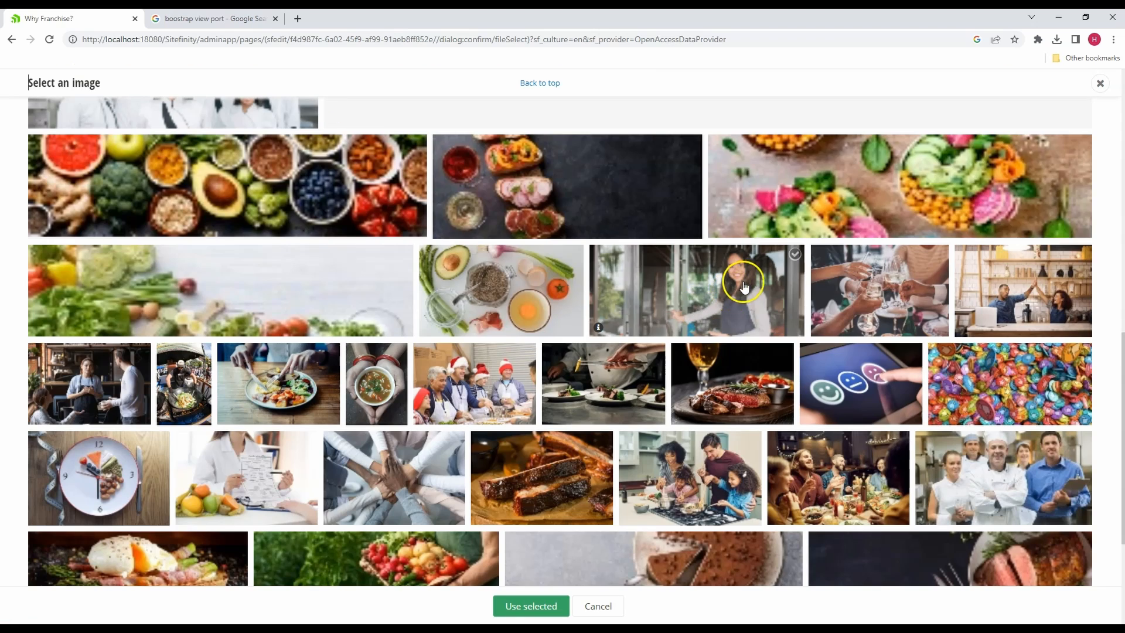
pyautogui.click(790, 208)
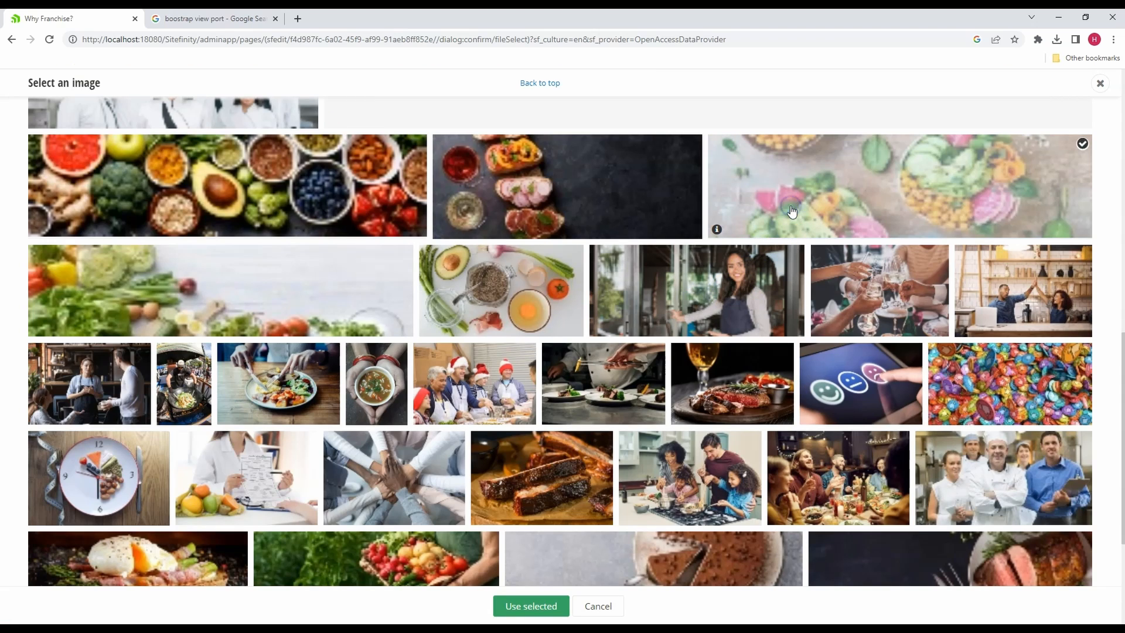
pyautogui.click(524, 603)
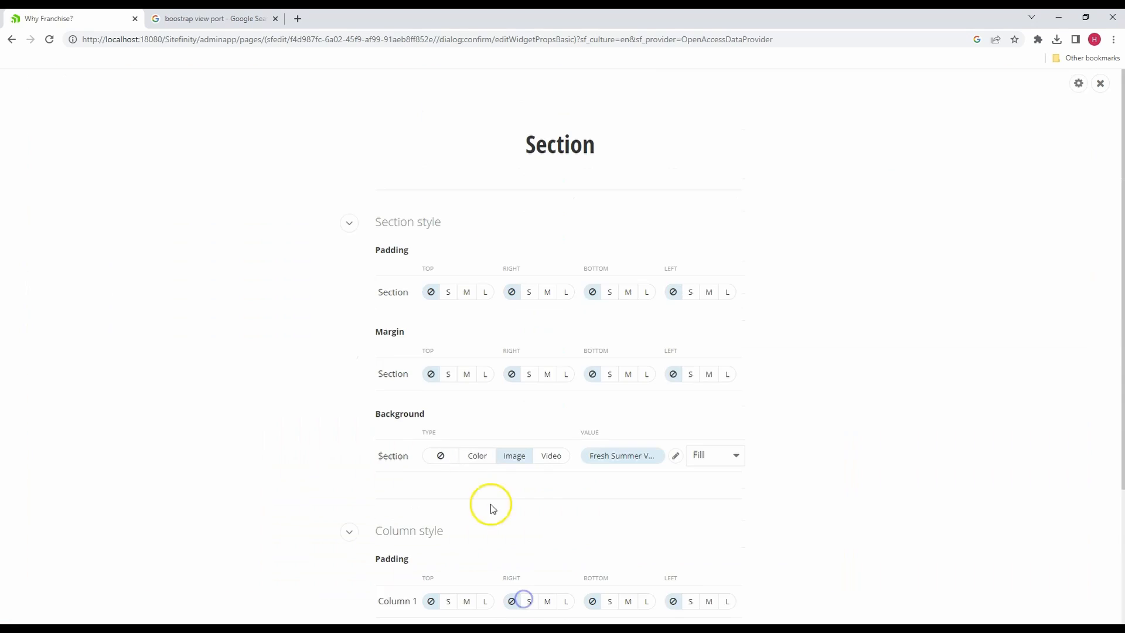
pyautogui.scroll(-3, 843, 293)
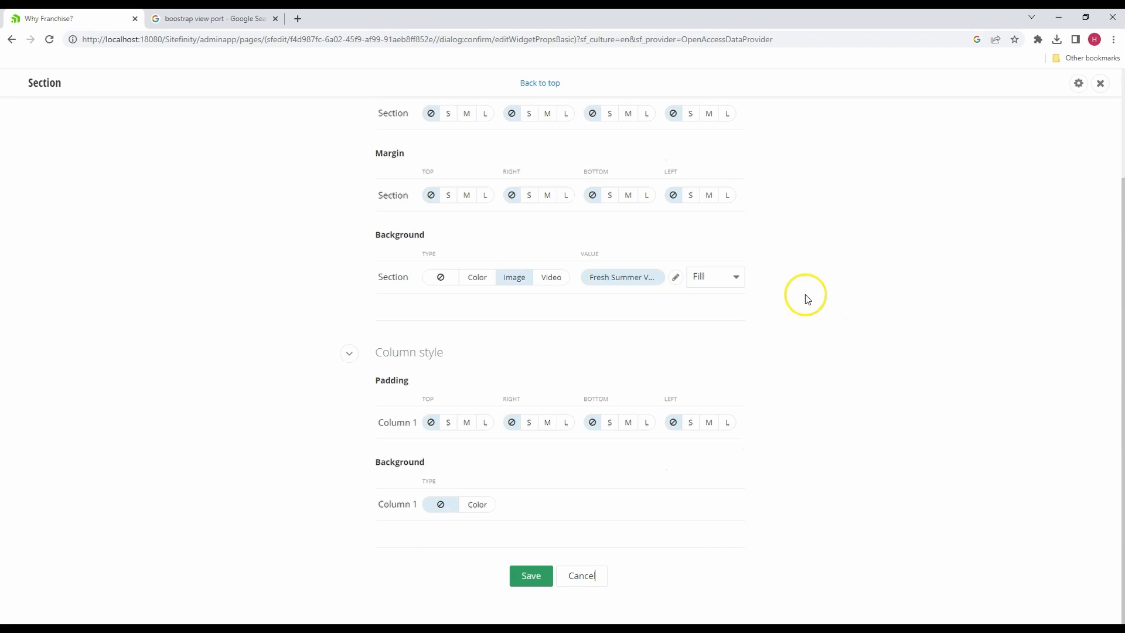
pyautogui.click(535, 576)
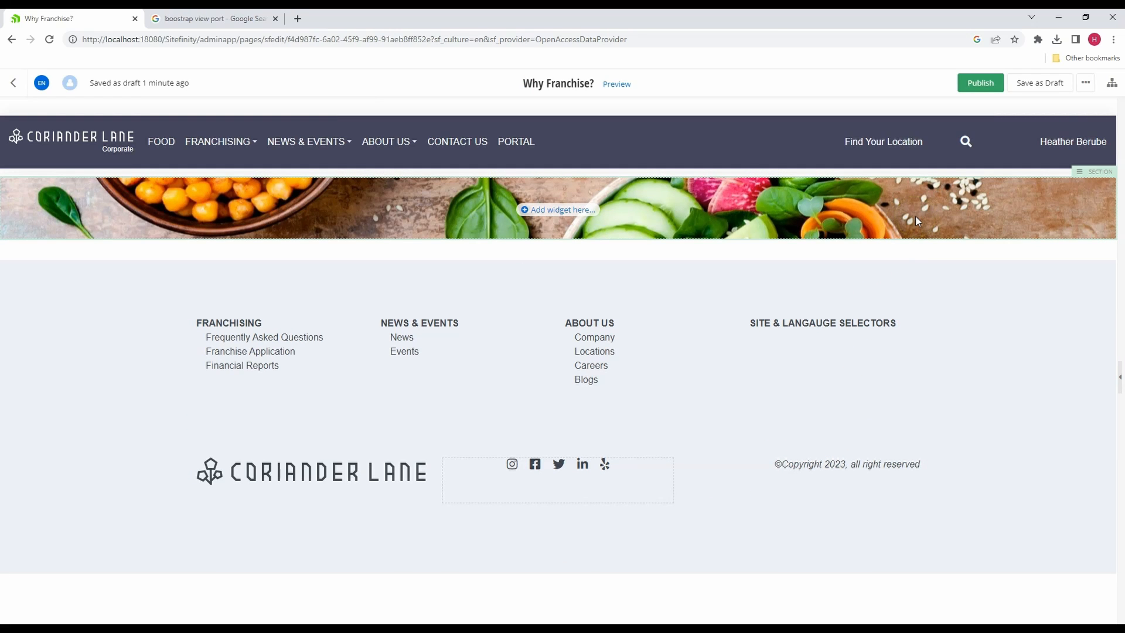
# Step: Set the section's top and bottom padding to L and its bottom margin to S
pyautogui.click(1081, 173)
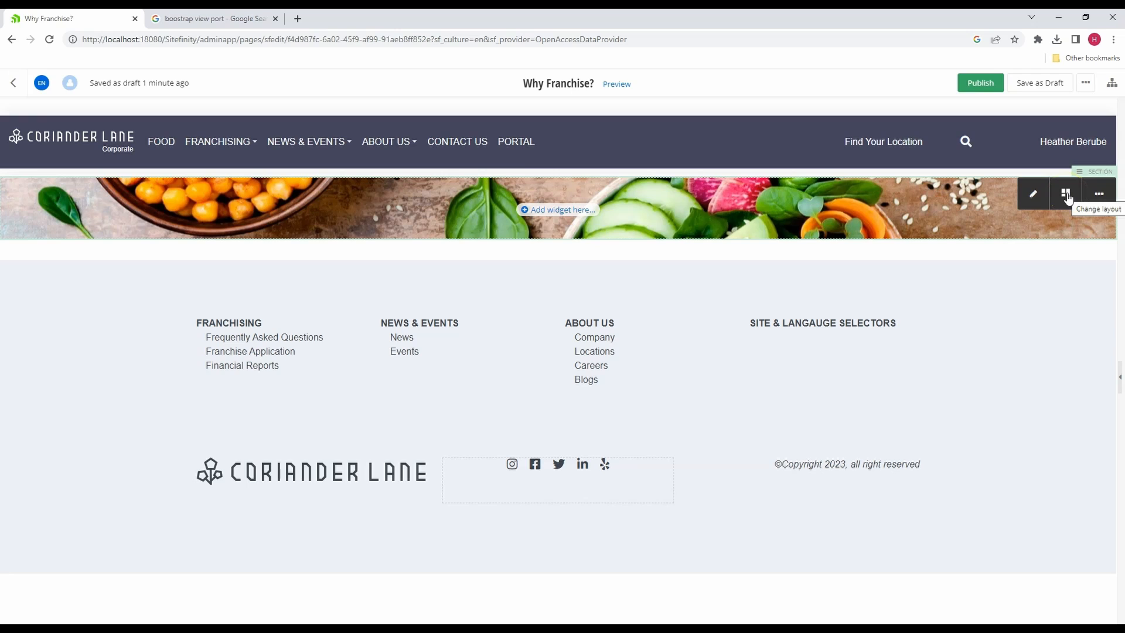
pyautogui.click(1066, 196)
pyautogui.click(1068, 197)
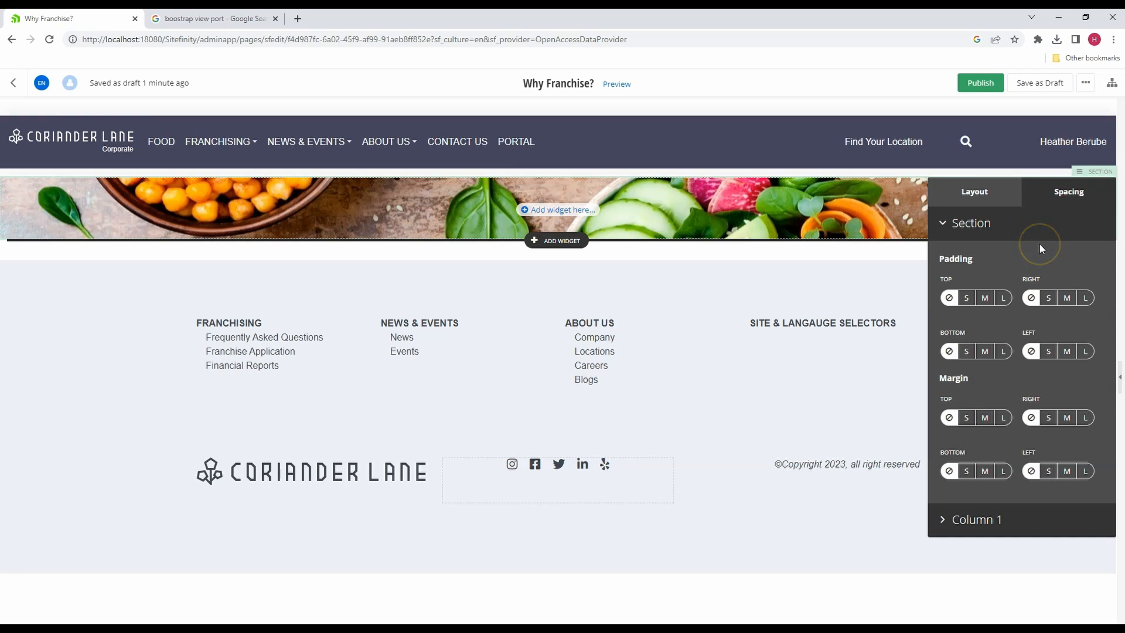
pyautogui.click(1002, 299)
pyautogui.click(1001, 351)
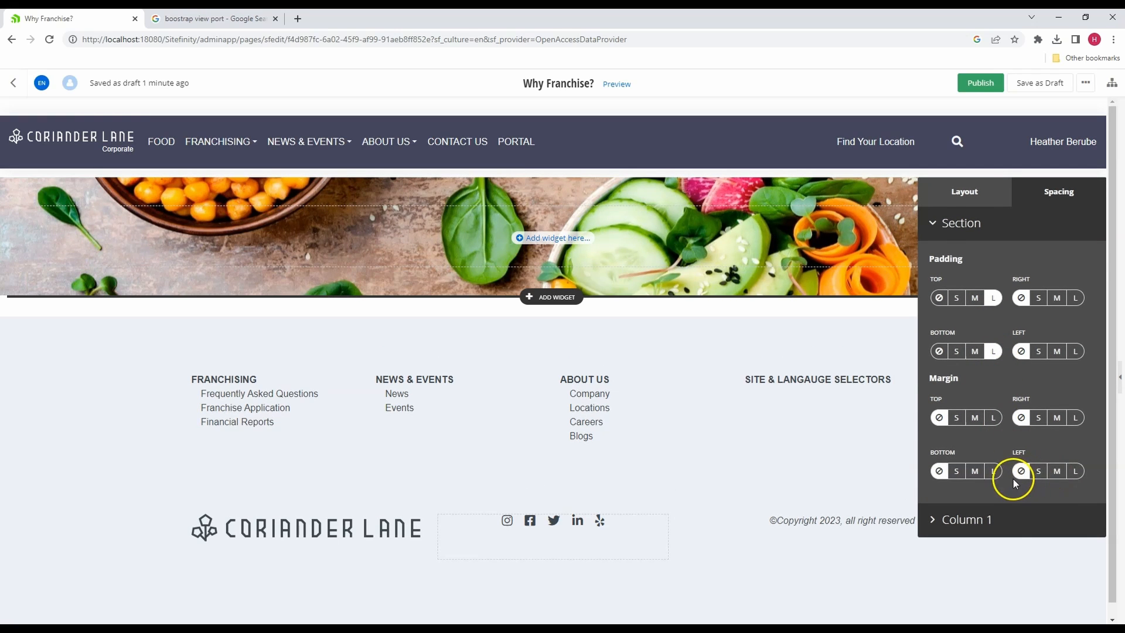
pyautogui.click(956, 471)
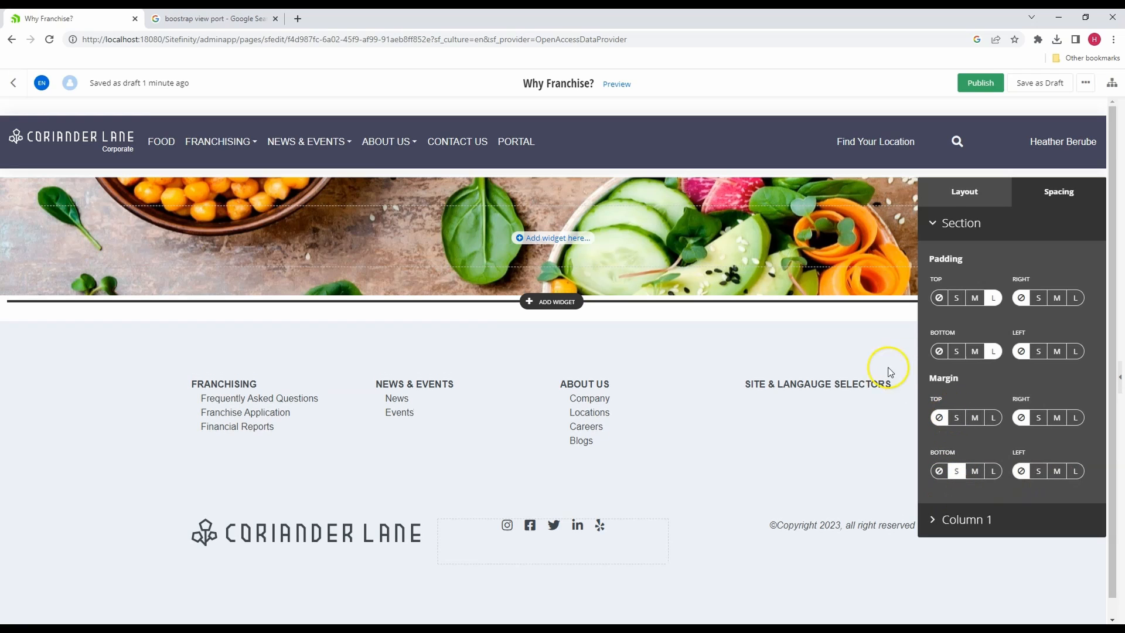
pyautogui.click(743, 279)
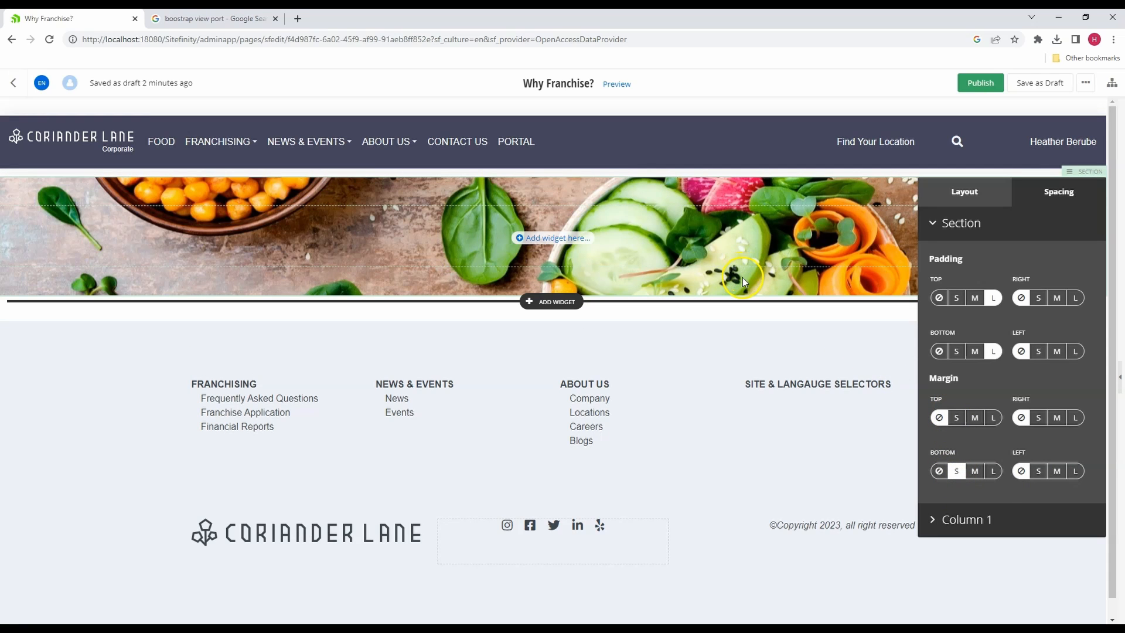
pyautogui.click(742, 278)
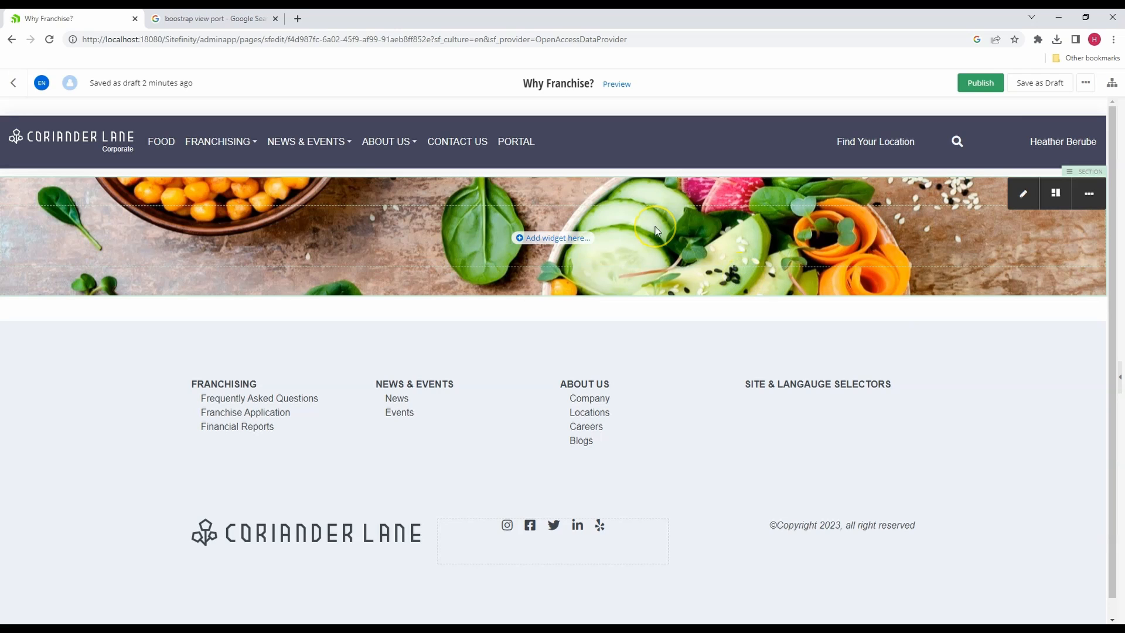
# Step: Add a Content block widget inside the image section
pyautogui.click(538, 241)
pyautogui.click(537, 239)
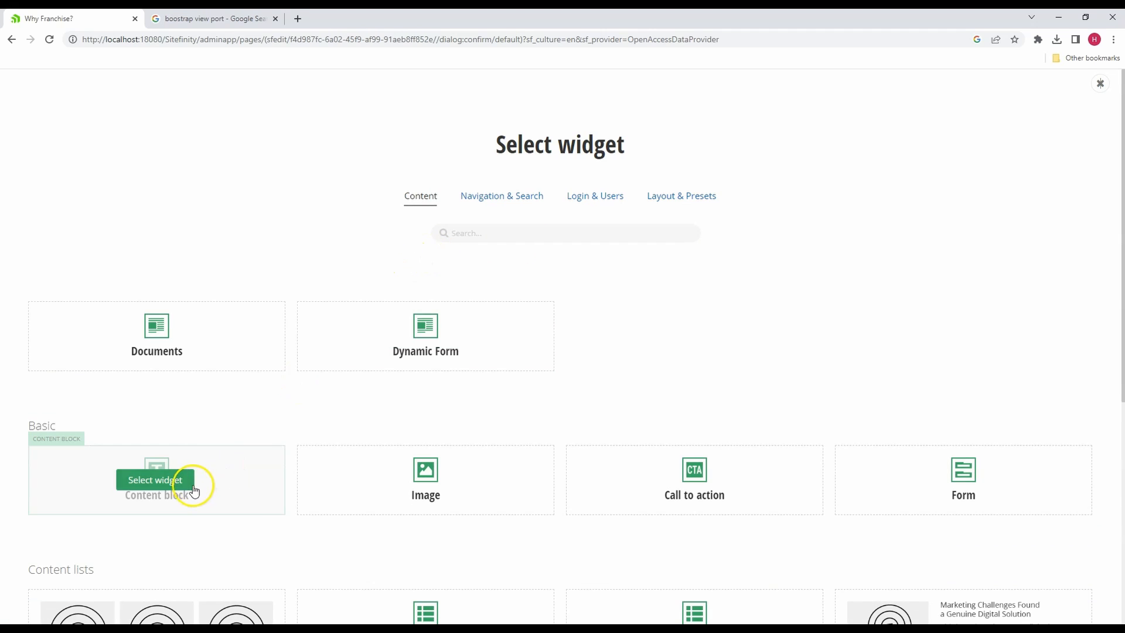
pyautogui.click(165, 478)
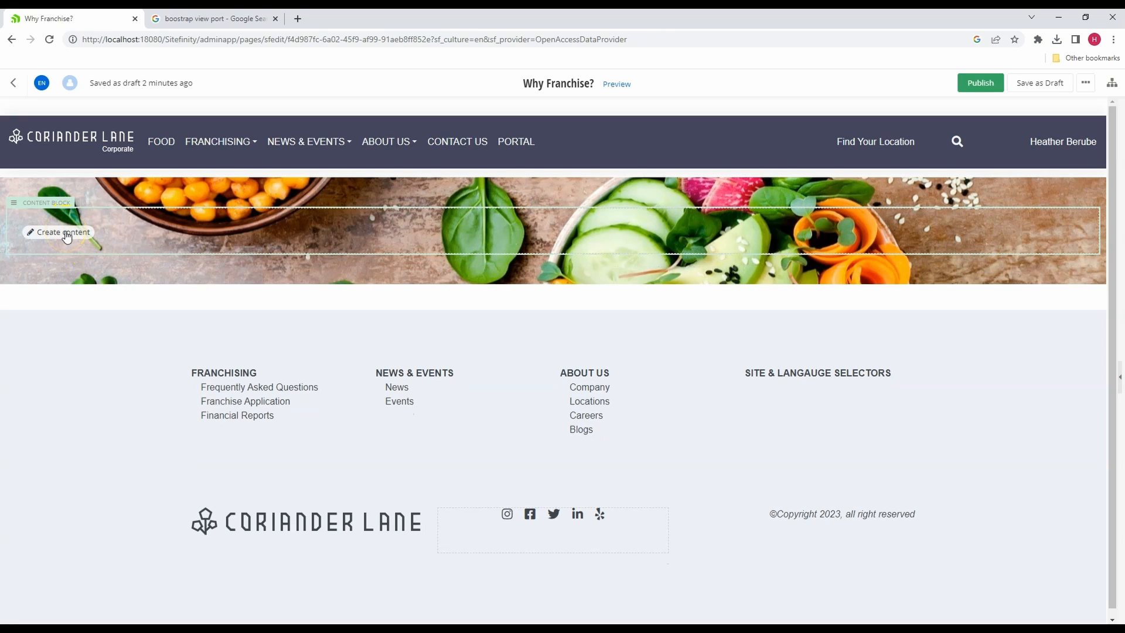
# Step: Enter "Why Franchise?" in the content block, format it as Heading 1, and save the content
pyautogui.click(66, 233)
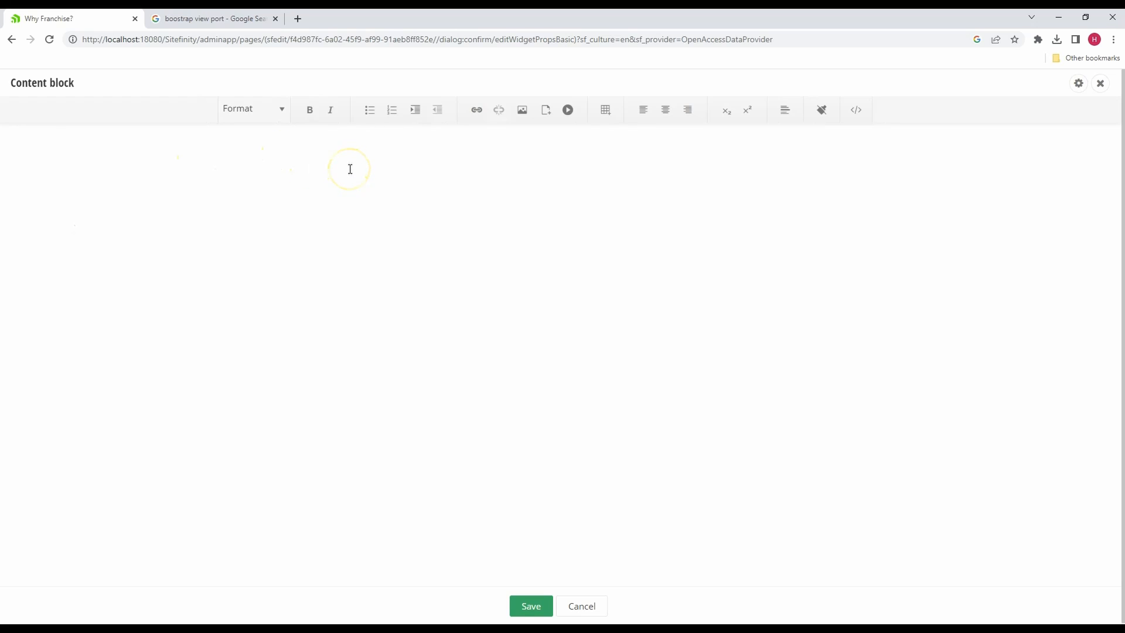
pyautogui.write('Why Franchise?')
pyautogui.click(379, 169)
pyautogui.moveTo(379, 168); pyautogui.dragTo(299, 168)
pyautogui.click(281, 110)
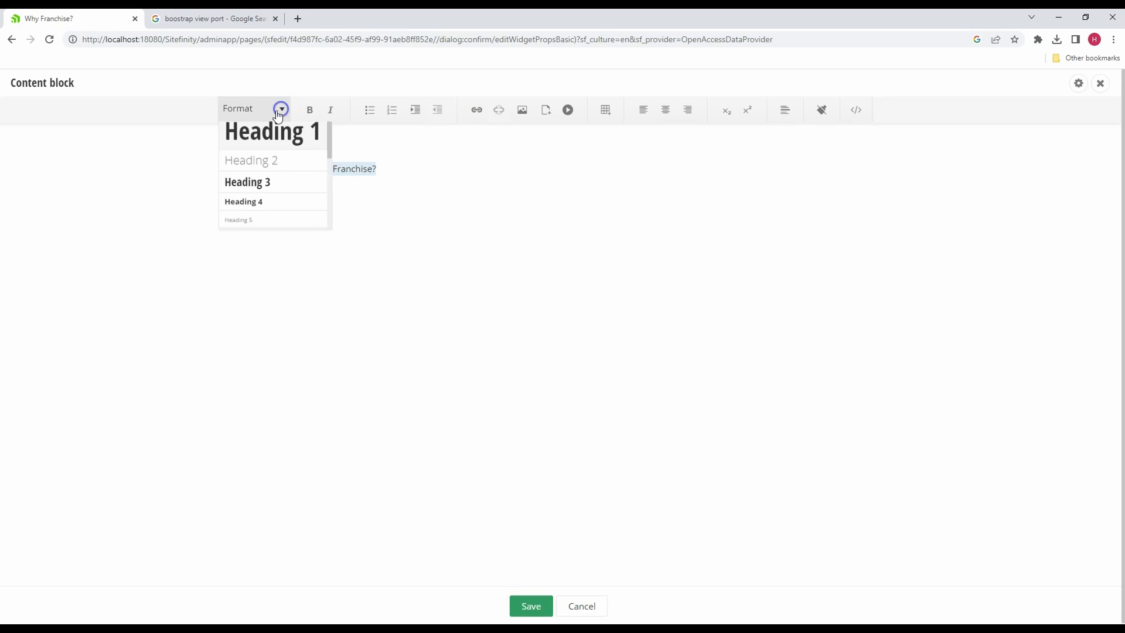
pyautogui.click(248, 144)
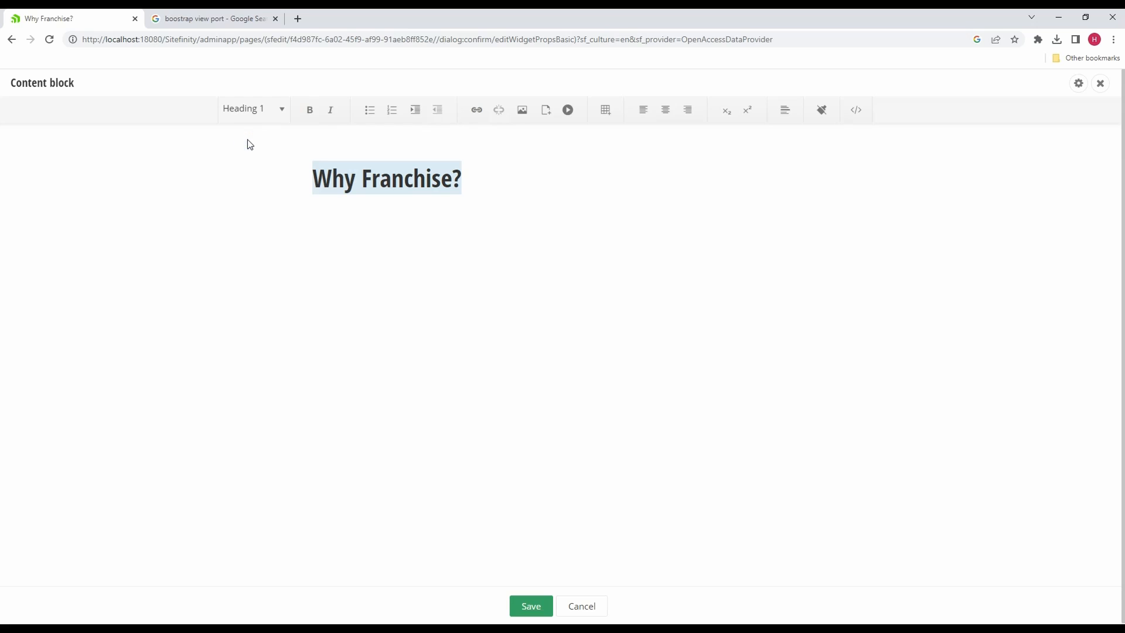
pyautogui.click(532, 607)
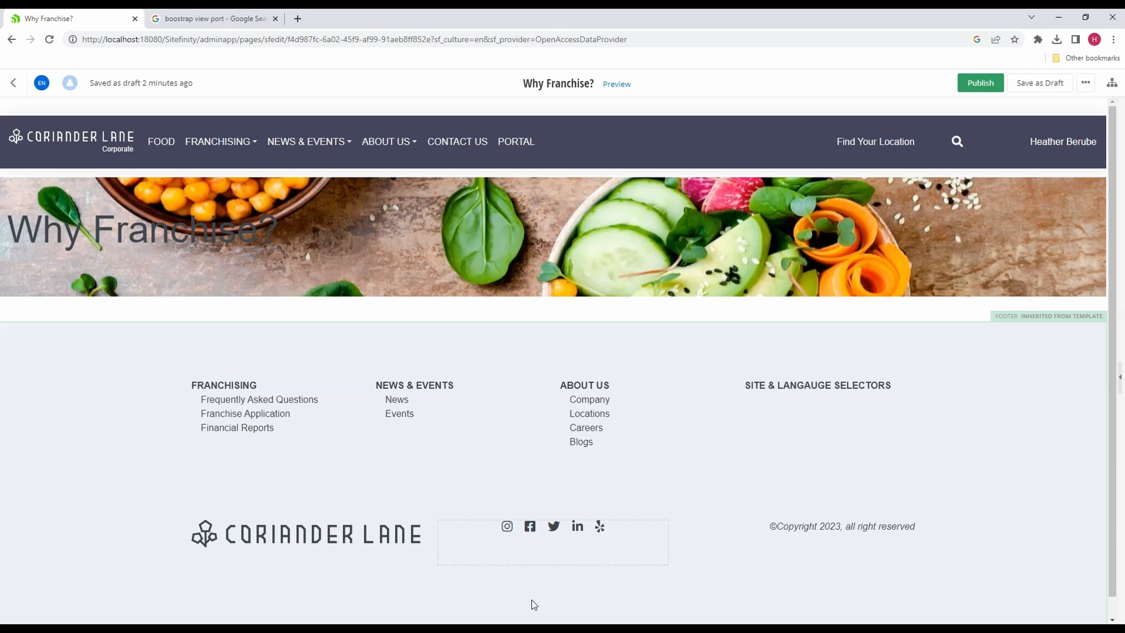
pyautogui.click(531, 597)
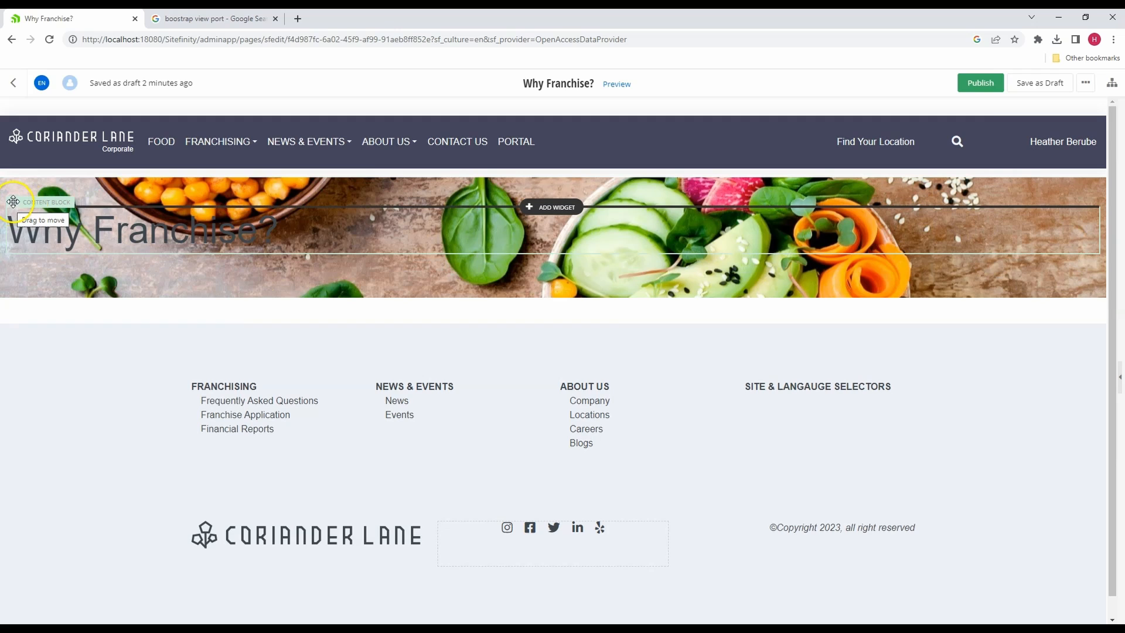
# Step: Open the advanced settings of the "Why Franchise?" content block at its CSS class
pyautogui.click(14, 202)
pyautogui.click(20, 224)
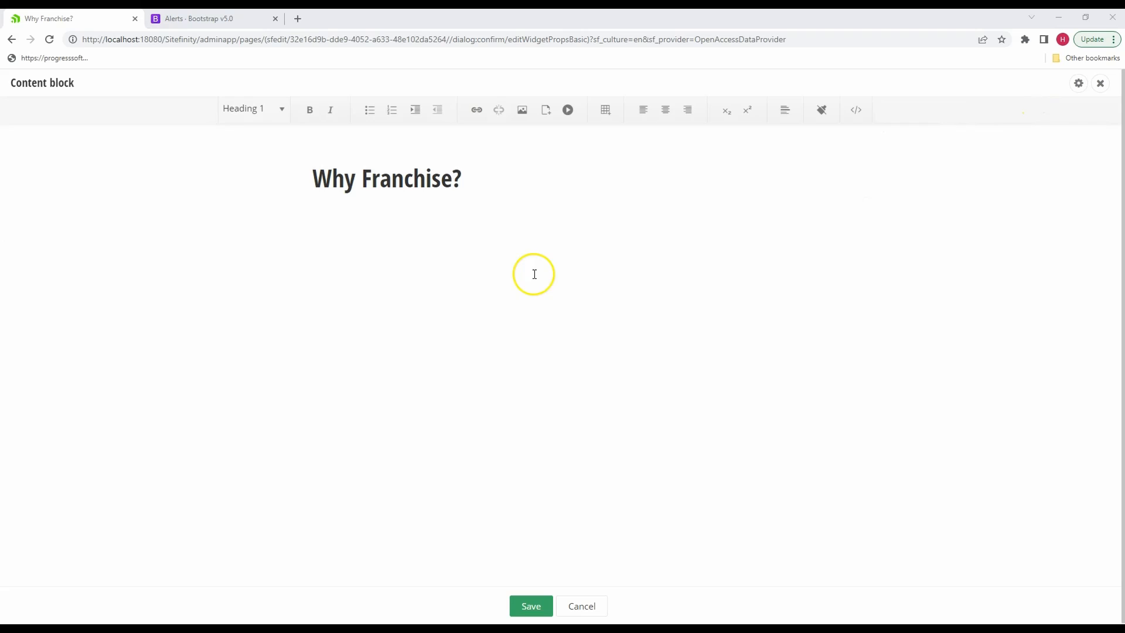
pyautogui.click(1079, 86)
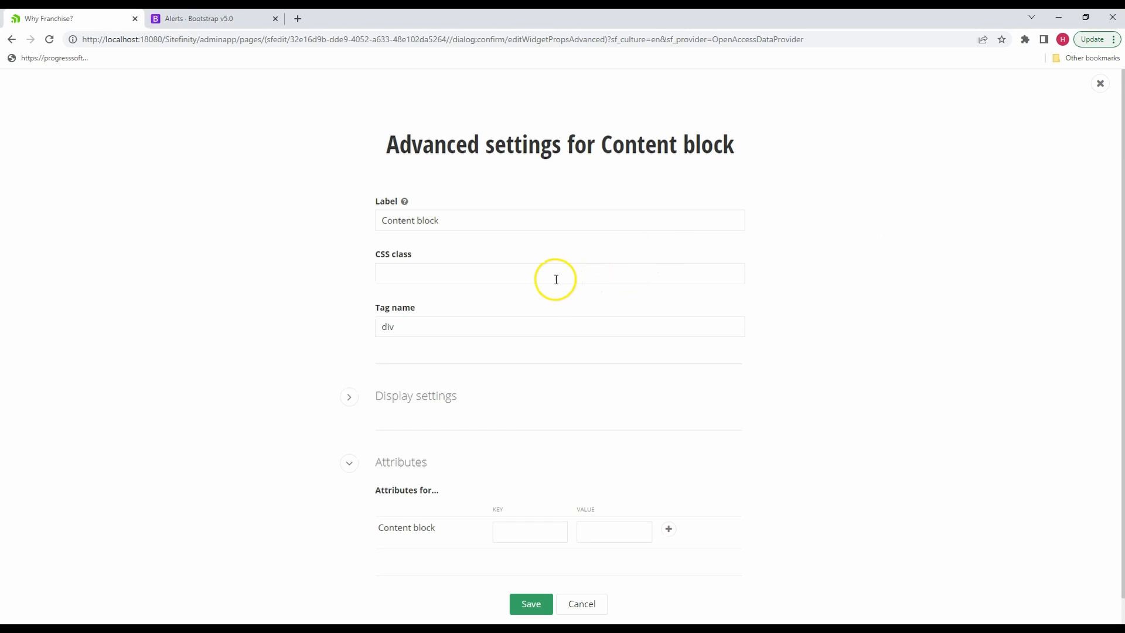
pyautogui.click(464, 276)
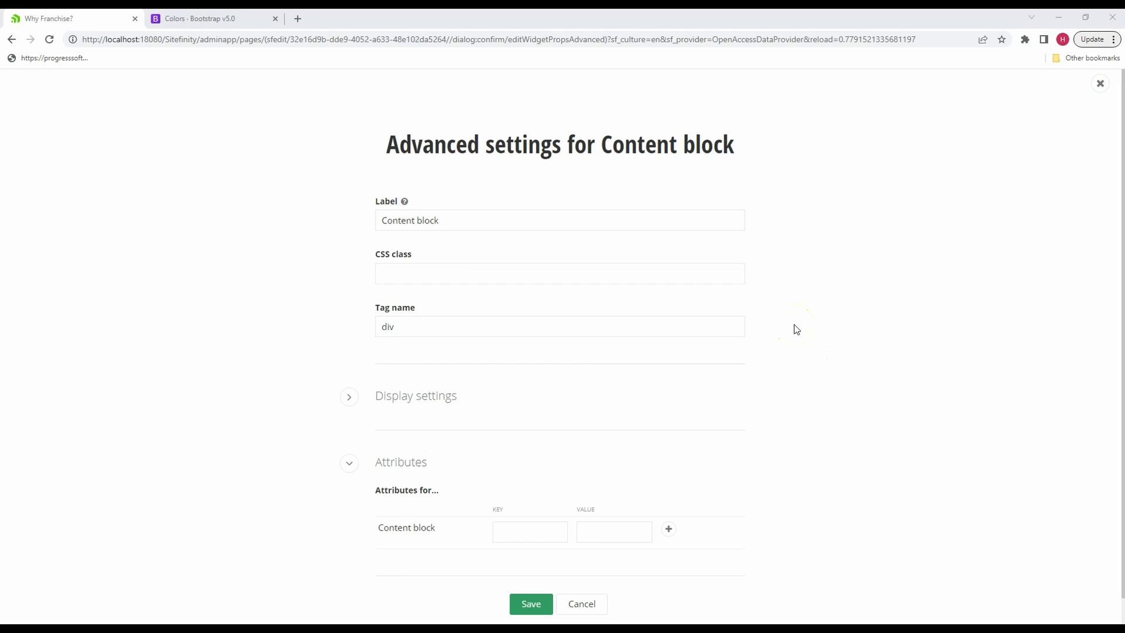
# Step: Look up the white text class on the Bootstrap Colors page, set the content block's CSS class to text-white, and save
pyautogui.click(225, 24)
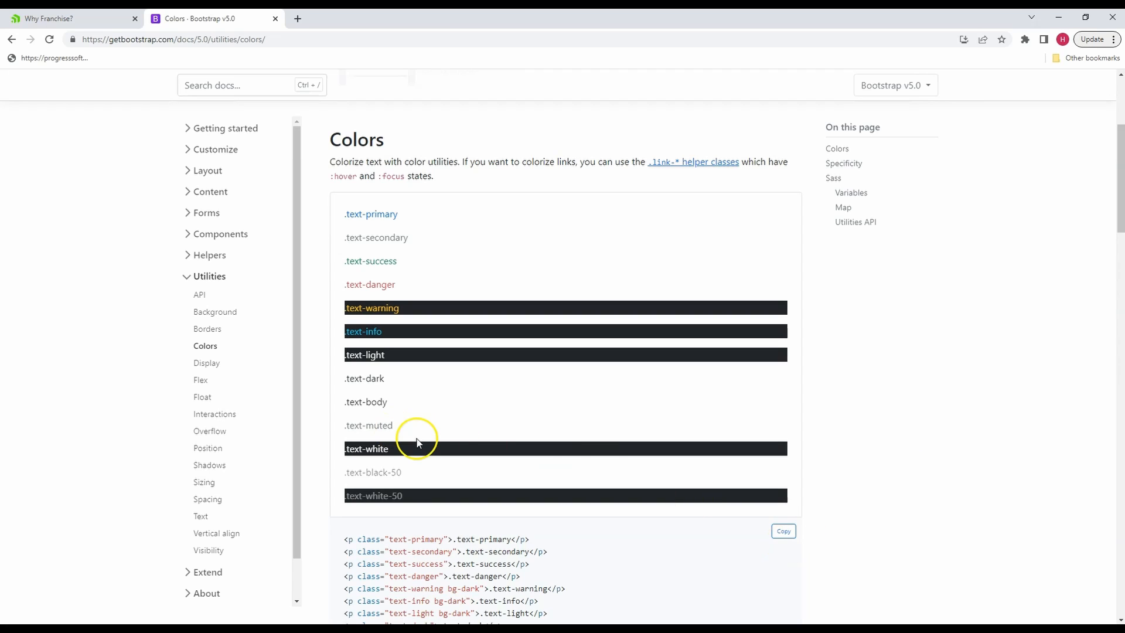
pyautogui.moveTo(418, 448); pyautogui.dragTo(339, 448)
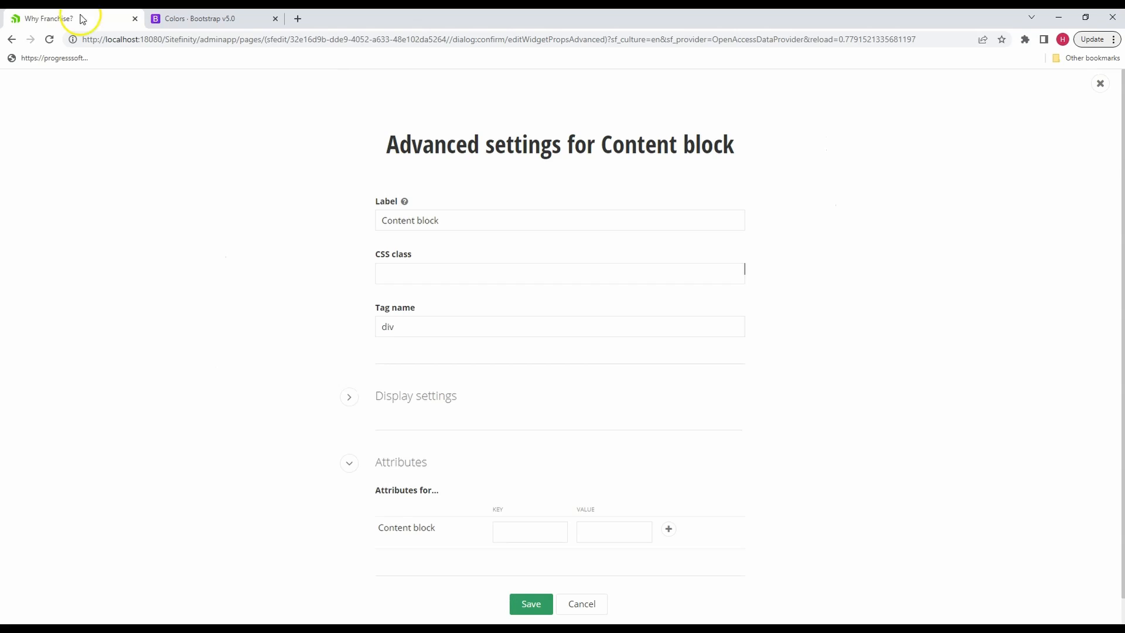
pyautogui.click(464, 274)
pyautogui.write('text-whit')
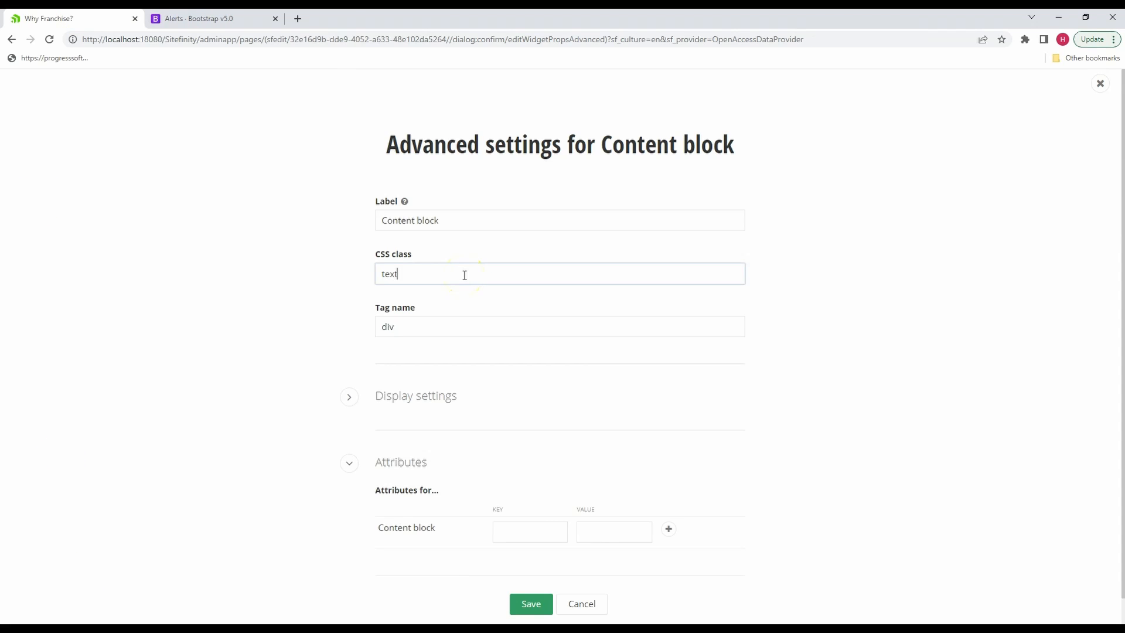
pyautogui.write('e')
pyautogui.click(464, 279)
pyautogui.click(531, 604)
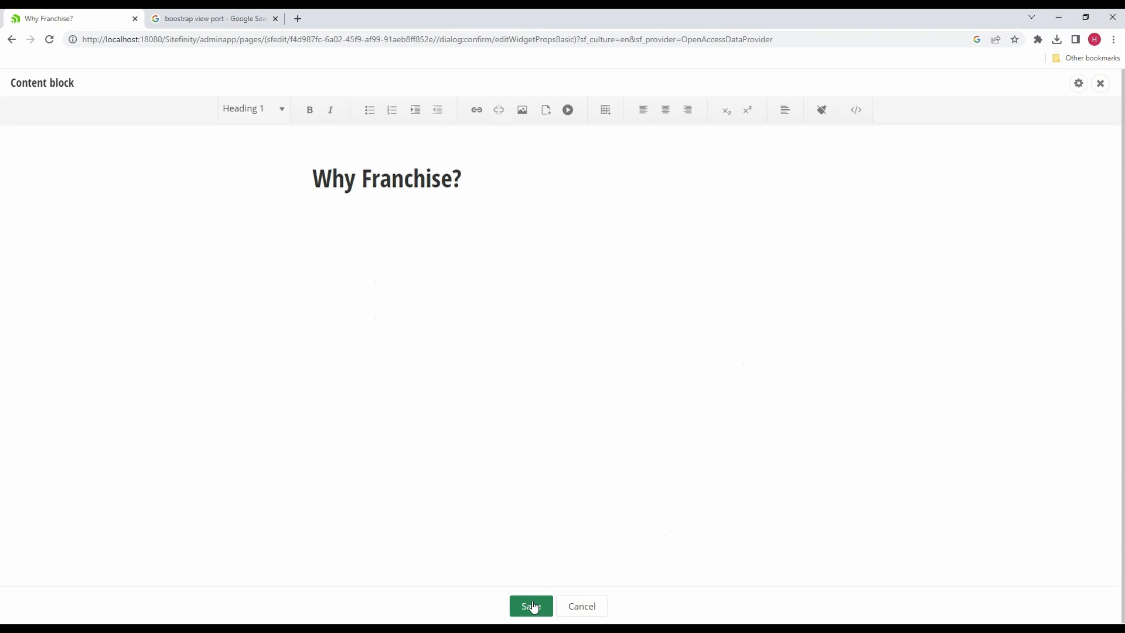
pyautogui.click(531, 605)
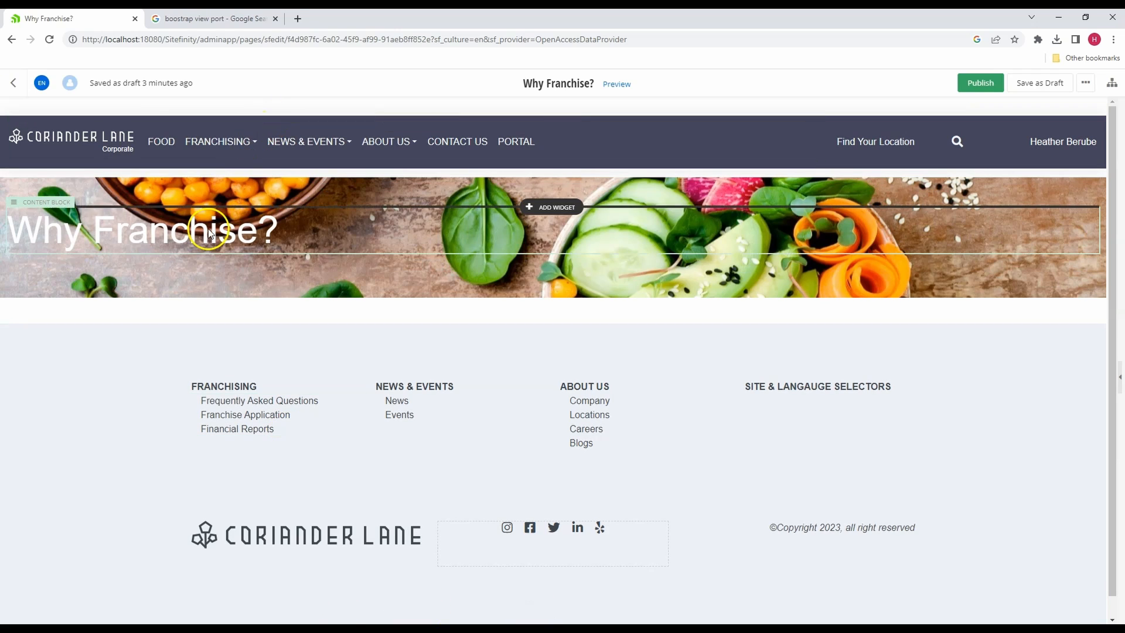
# Step: Set the left margin of the "Why Franchise?" content block to L
pyautogui.click(13, 201)
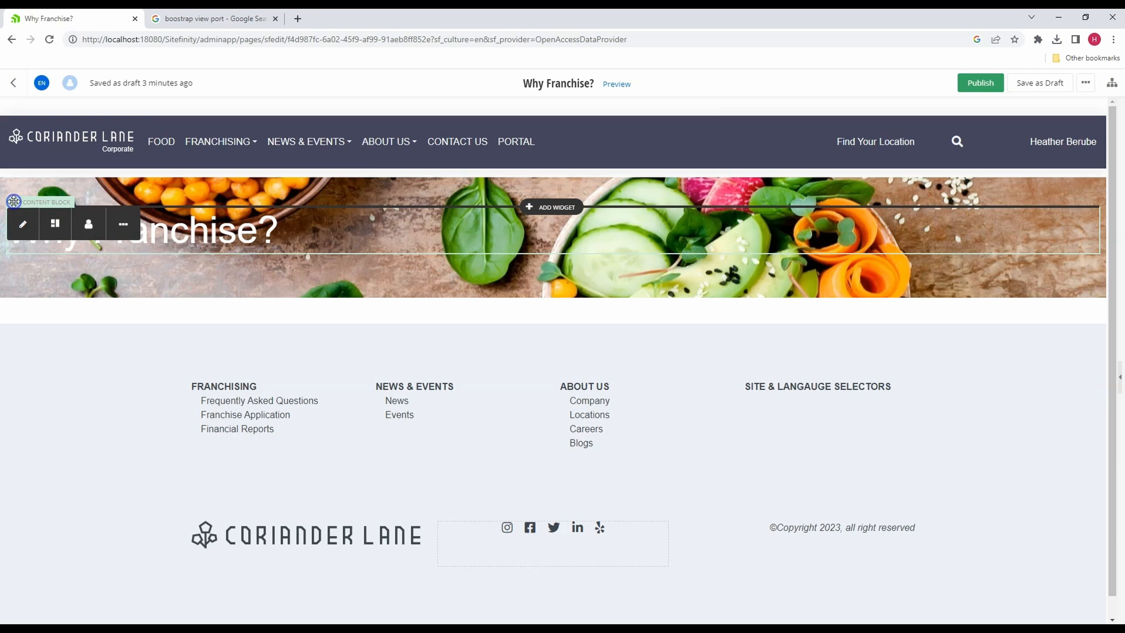
pyautogui.click(55, 223)
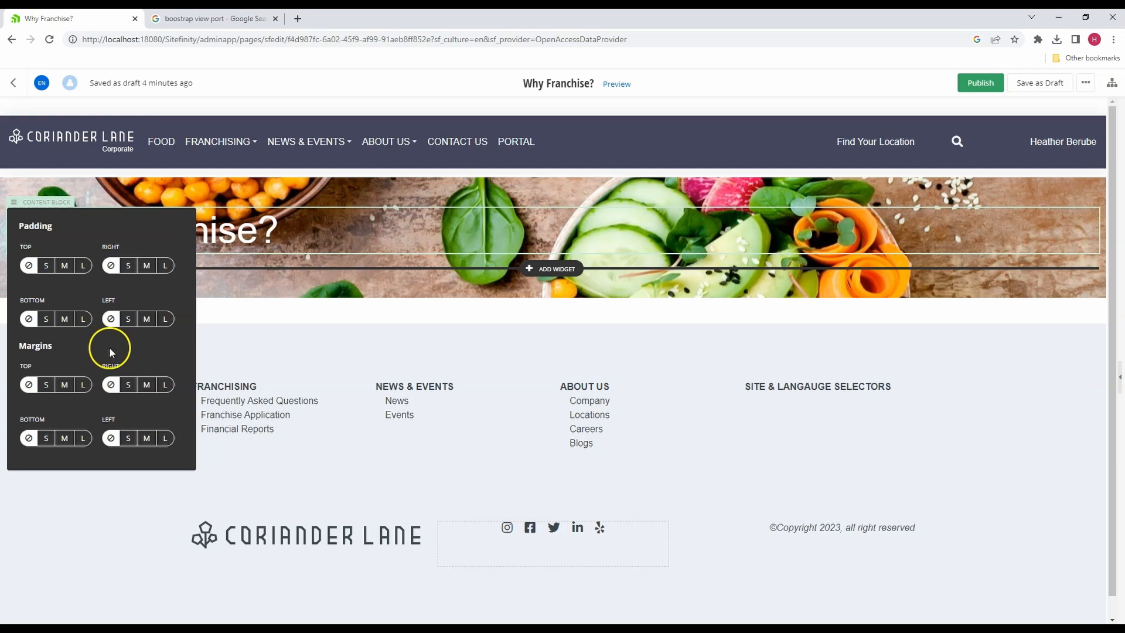
pyautogui.click(163, 439)
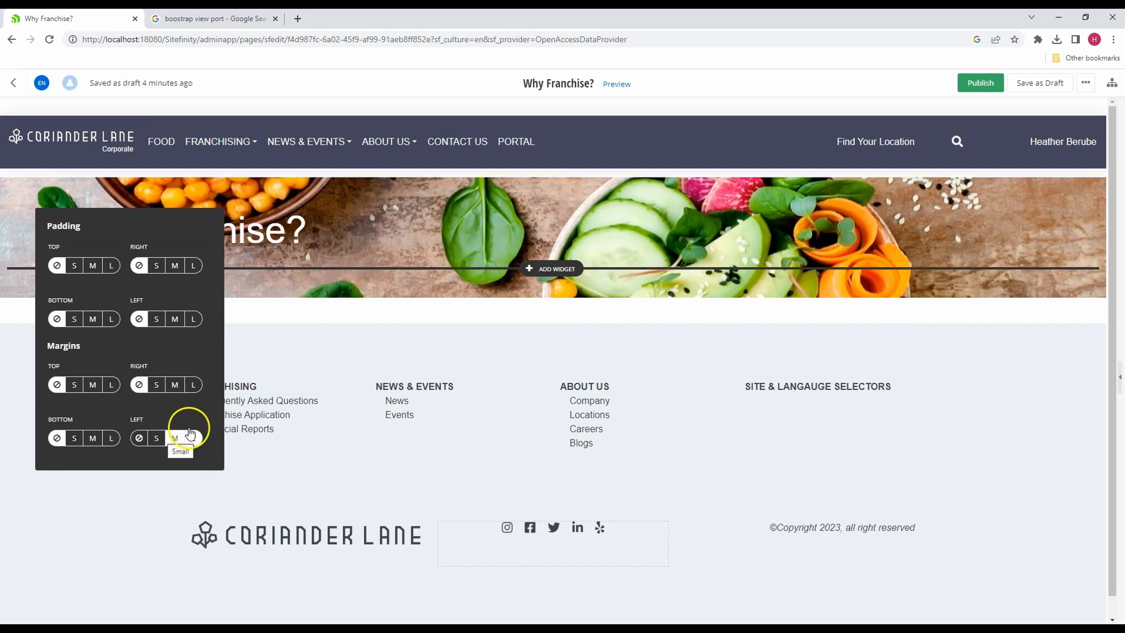
pyautogui.click(410, 273)
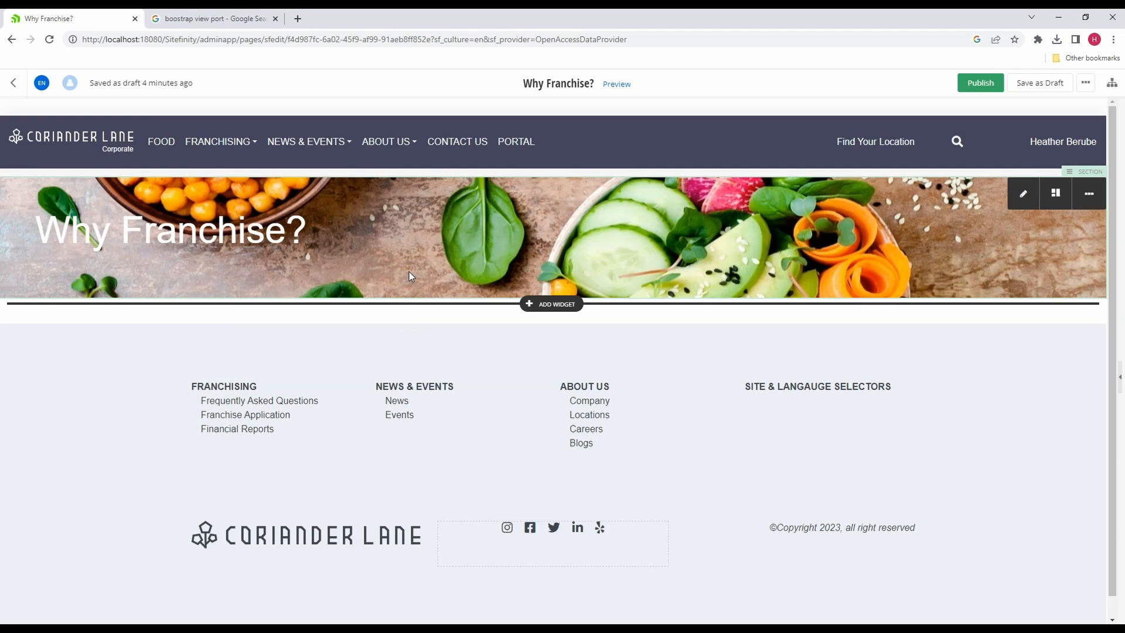